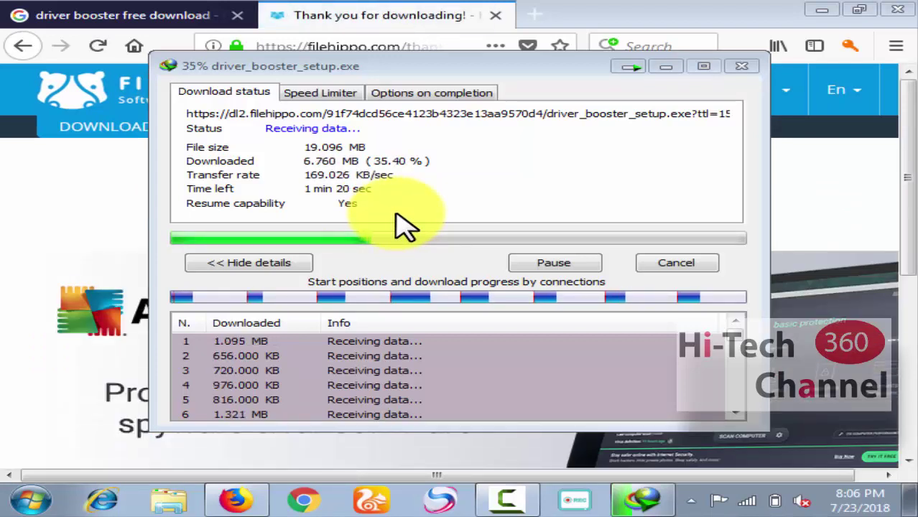
drag(456, 70, 454, 49)
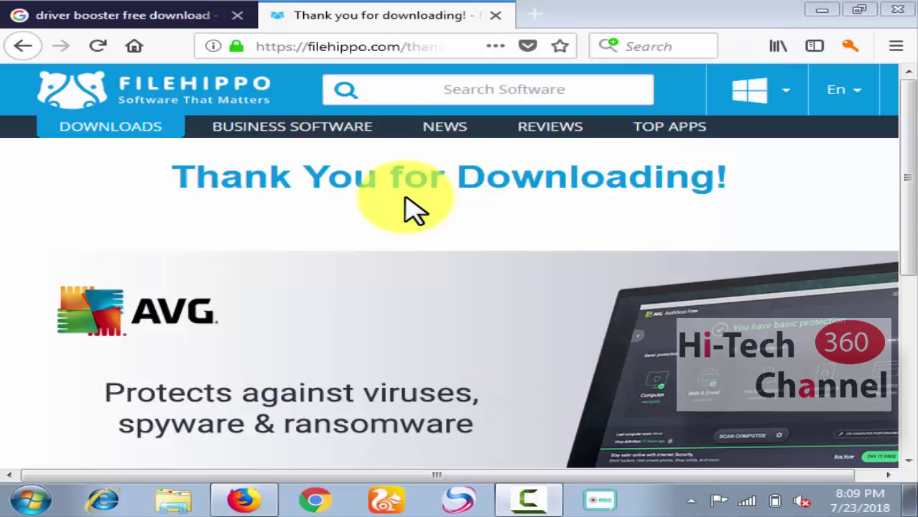
Check the available display and resolution options in the Windows Screen Resolution settings.
click(503, 305)
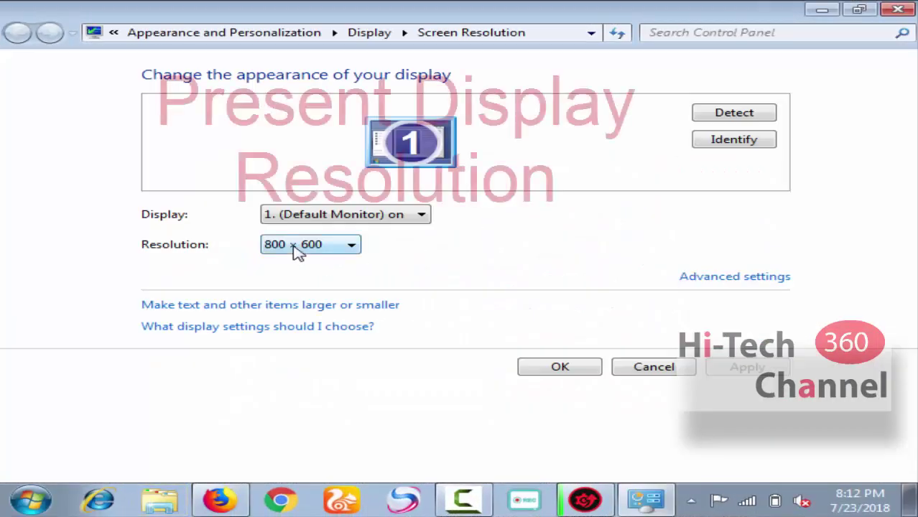
click(293, 244)
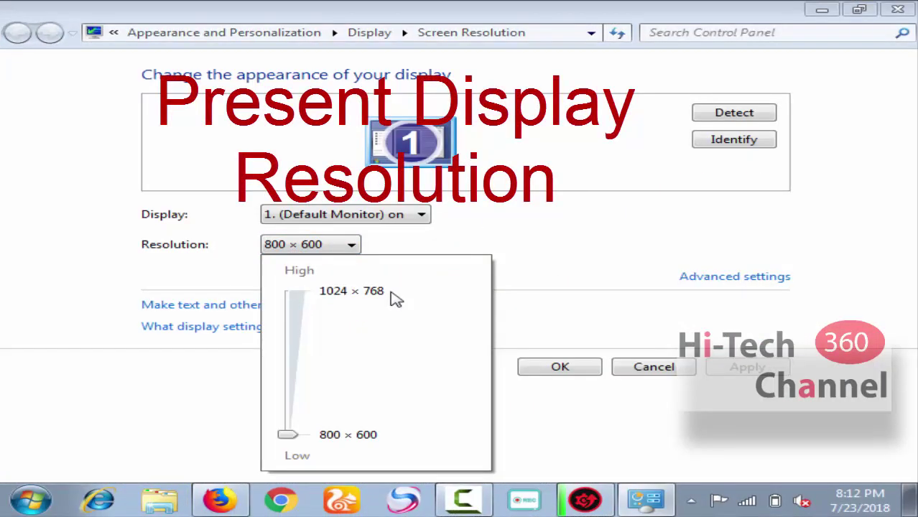
click(393, 209)
click(383, 214)
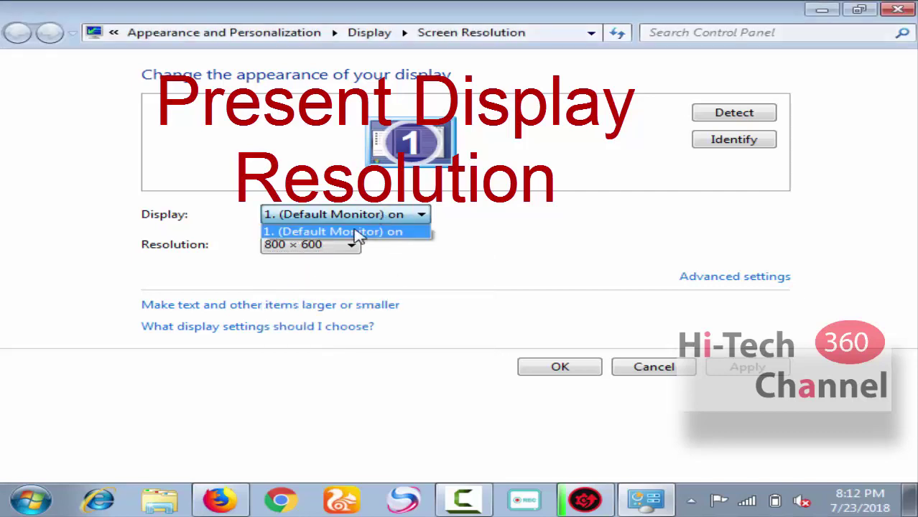
click(330, 254)
click(331, 250)
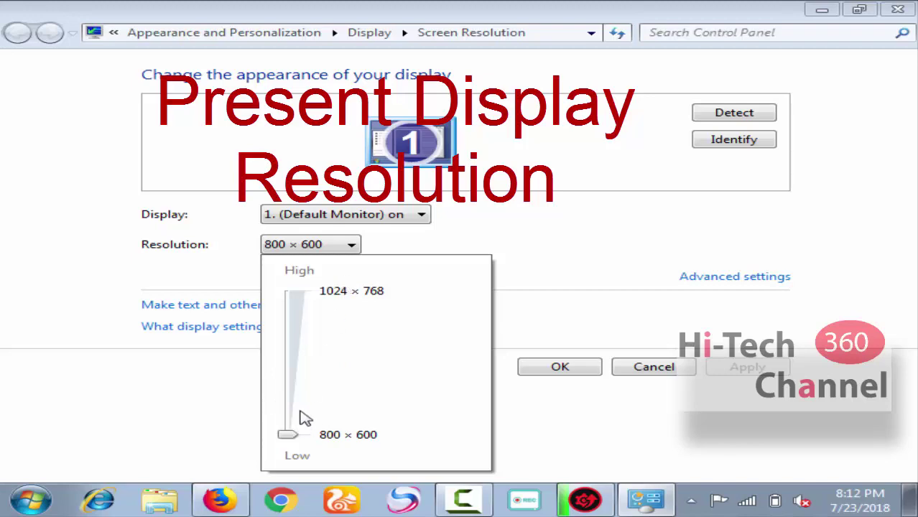
click(606, 307)
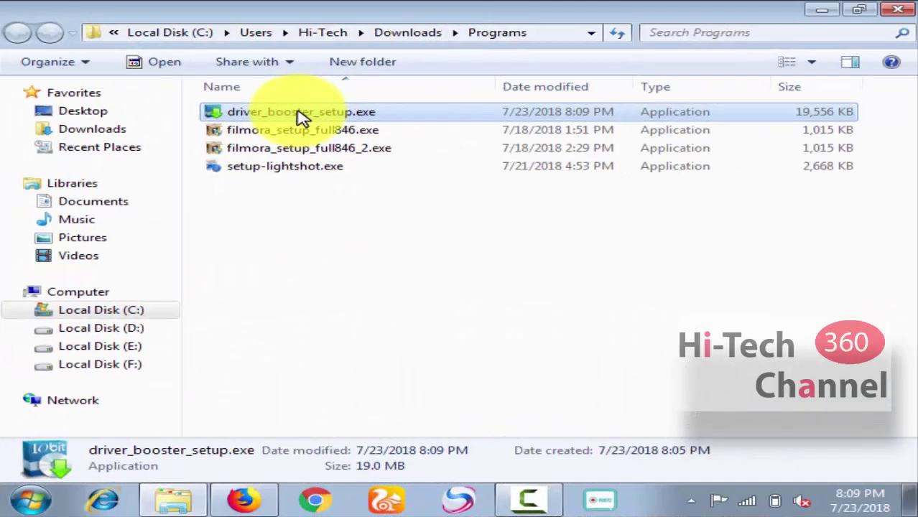
Run driver_booster_setup.exe and install Driver Booster, declining the free Web Companion protection.
double_click(302, 118)
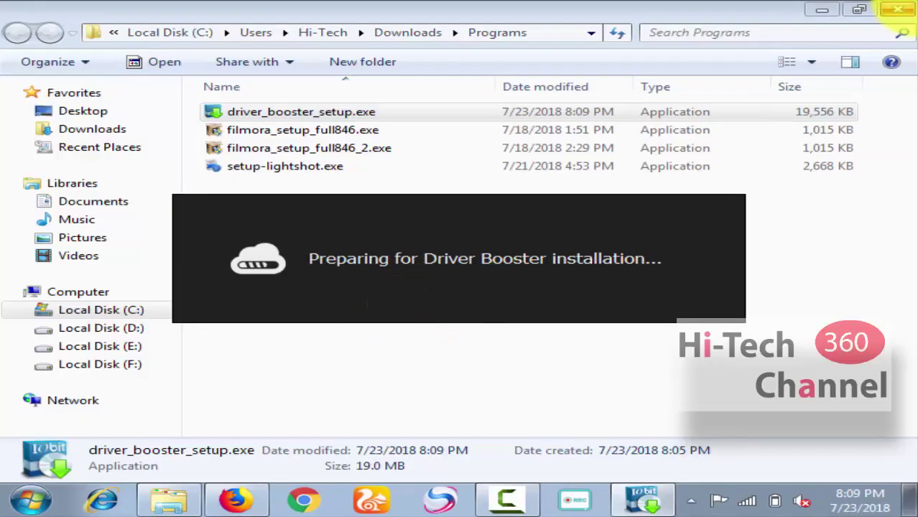
click(898, 9)
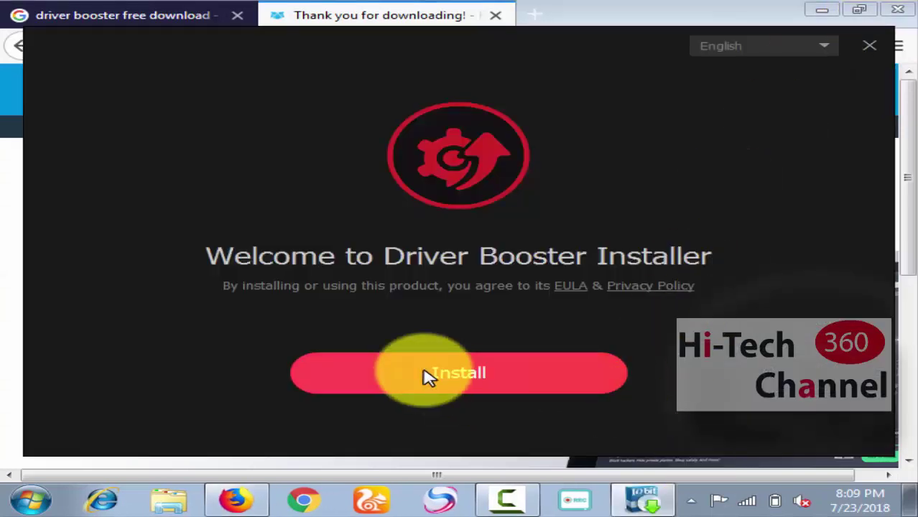
click(426, 375)
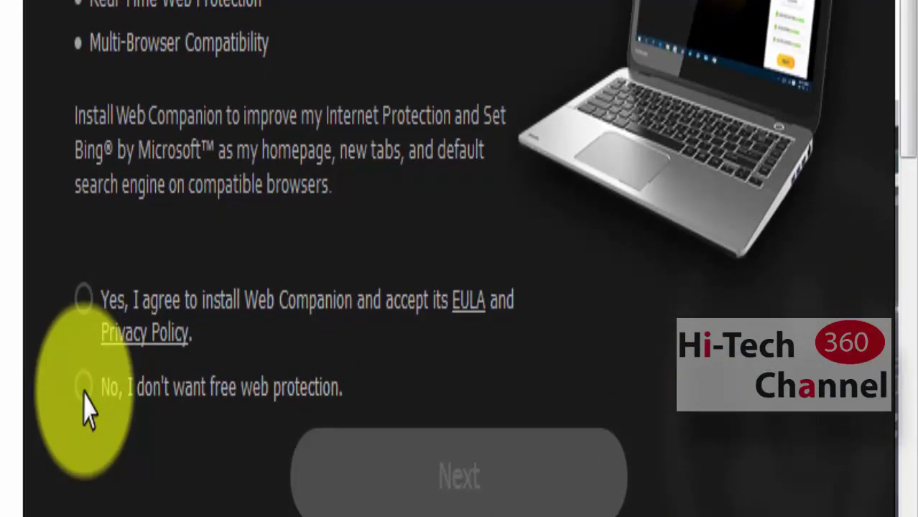
click(84, 386)
click(614, 476)
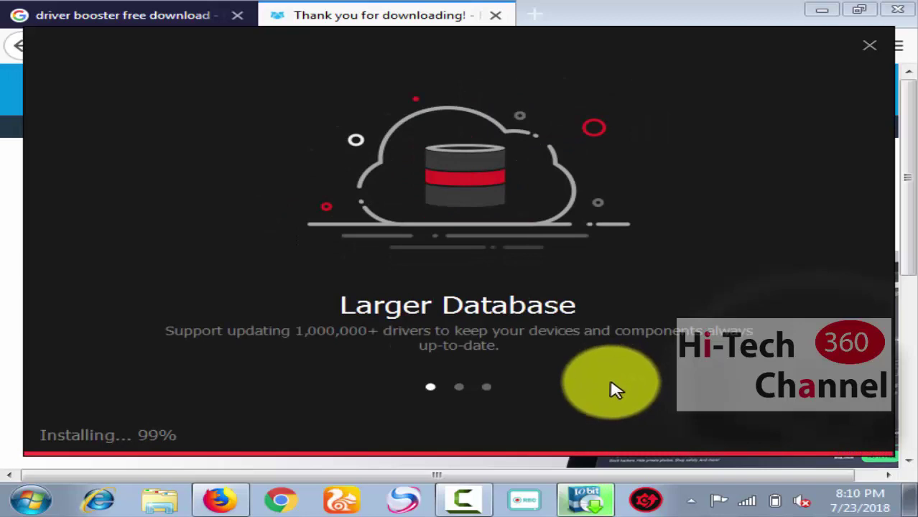
click(340, 388)
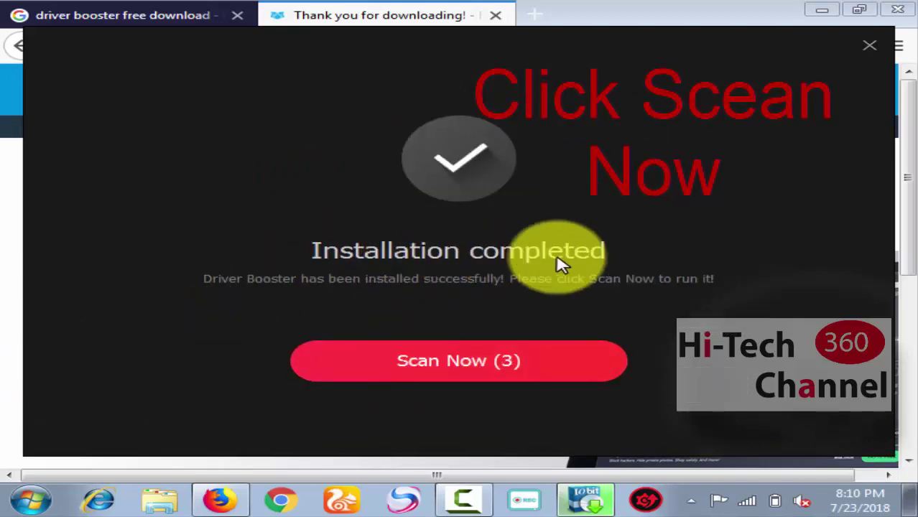
Launch the Driver Booster scan from the finished installer and close the browser with all its tabs.
click(437, 379)
click(897, 10)
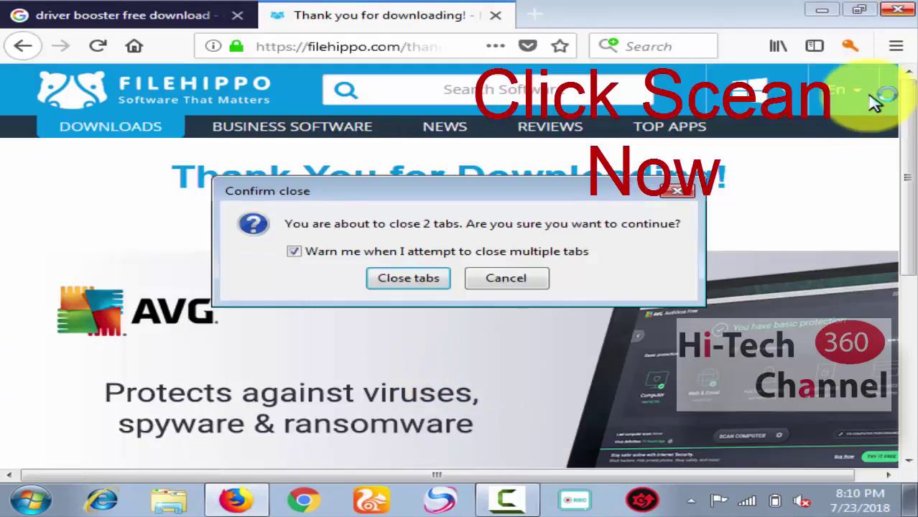
click(420, 278)
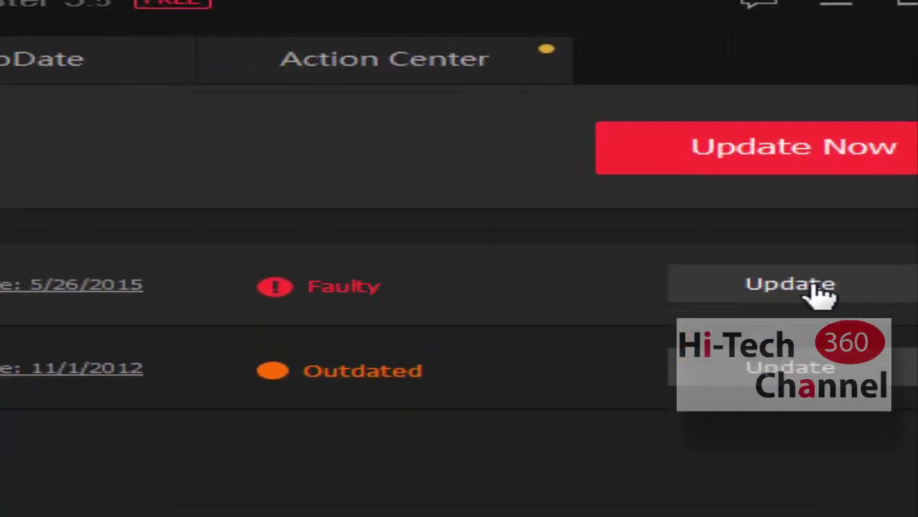
Update the display adapter driver for the Standard VGA Graphics Adapter.
click(799, 316)
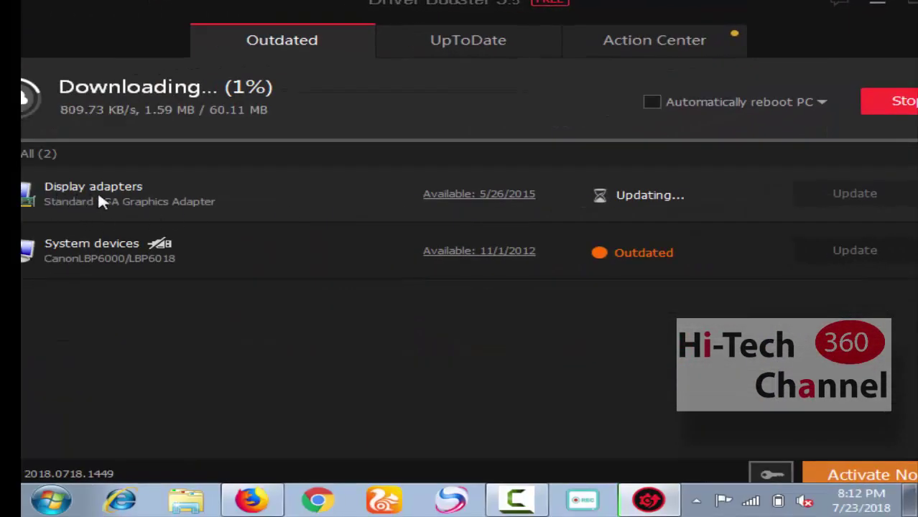
click(531, 388)
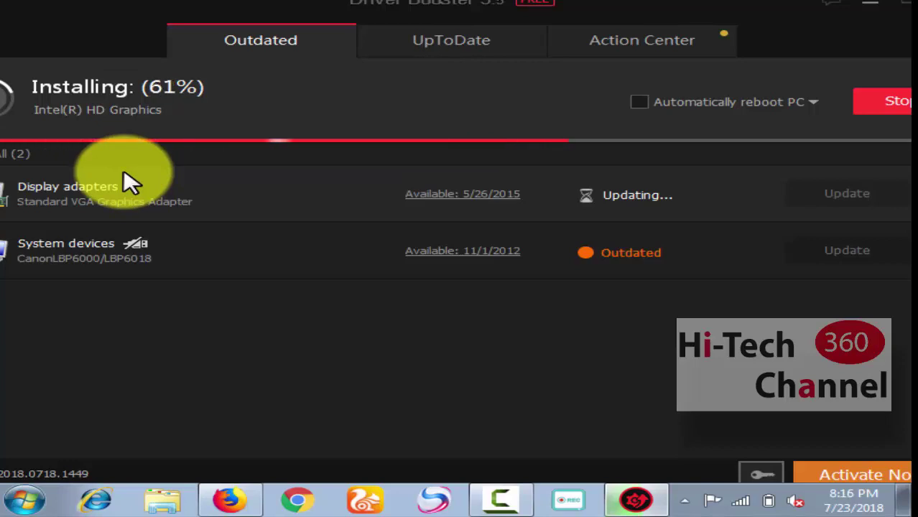
click(666, 320)
click(633, 331)
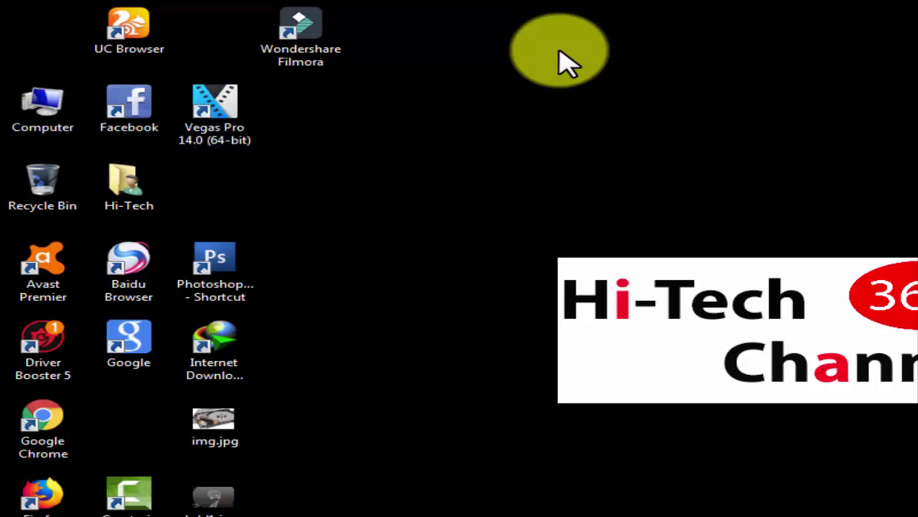
key(Menu)
key(Escape)
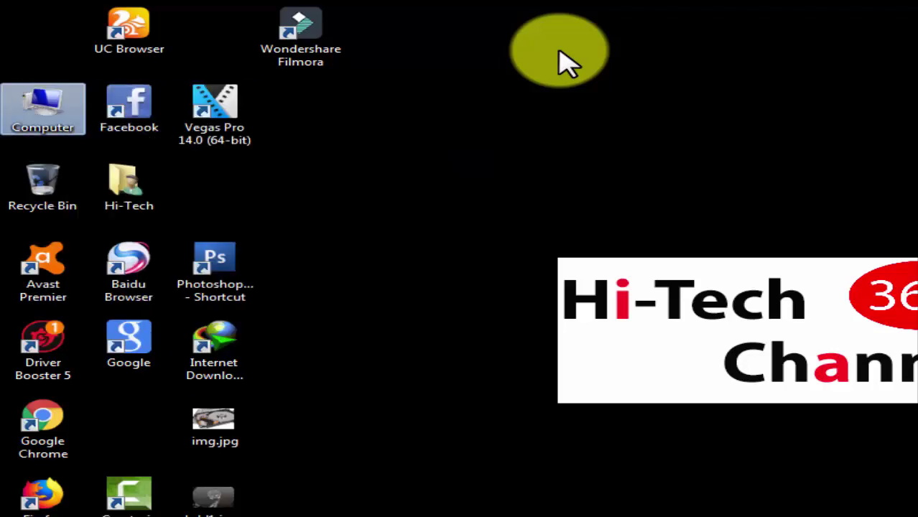
key(Menu)
key(Up)
key(Return)
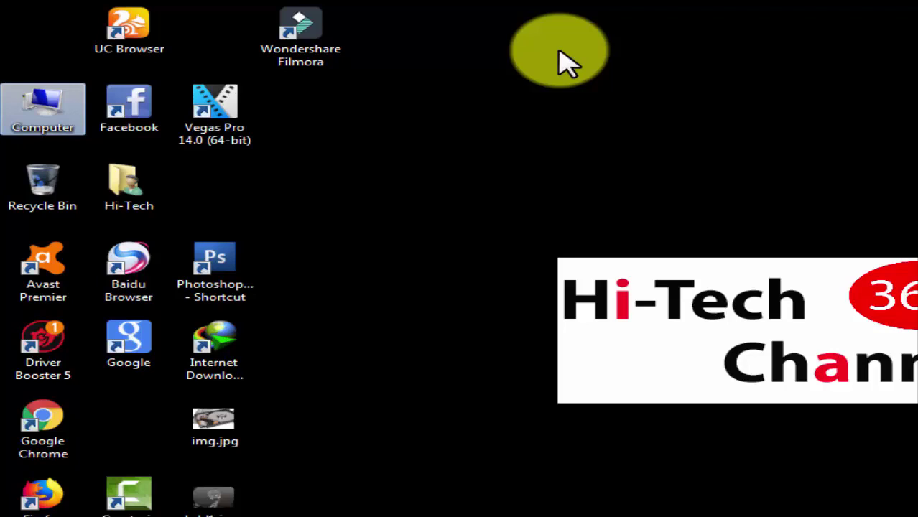
click(564, 63)
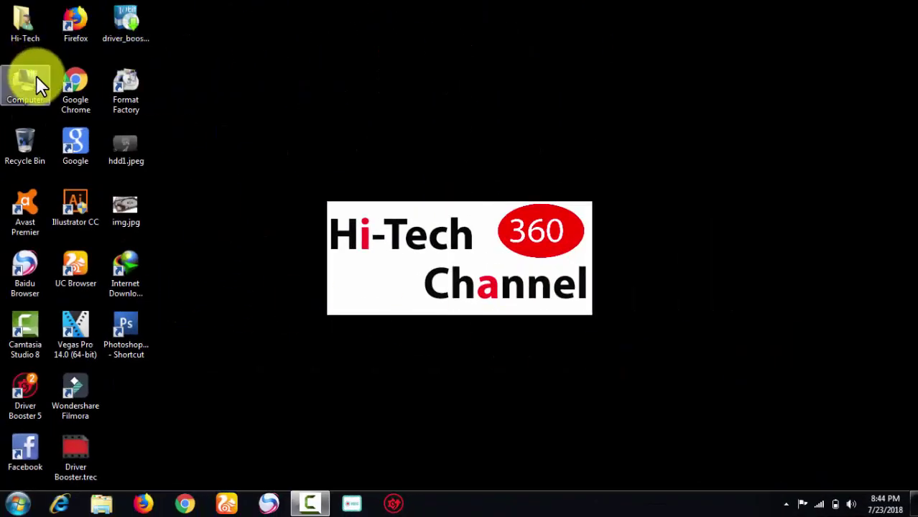
Open the computer's system properties and bring up Device Manager.
right_click(23, 82)
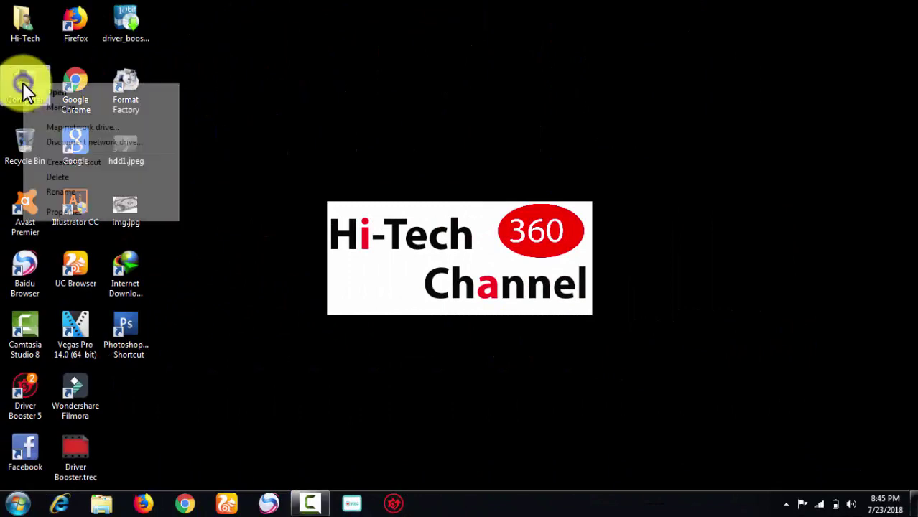
click(76, 211)
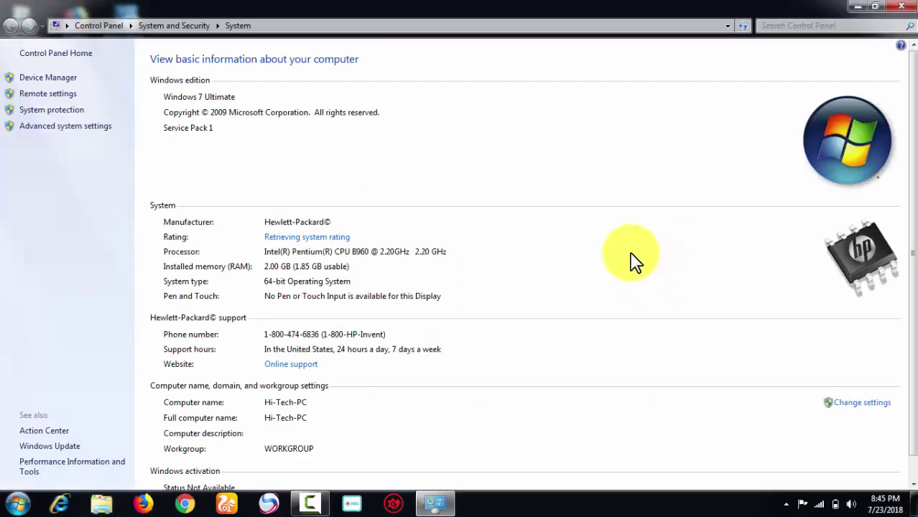
click(58, 79)
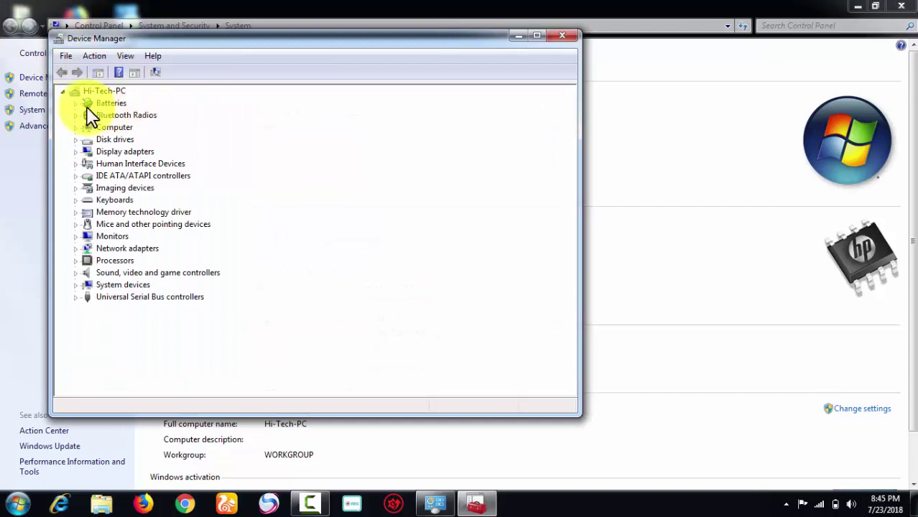
Expand the Device Manager categories from Batteries through Keyboards to check their installed devices.
click(75, 104)
click(74, 151)
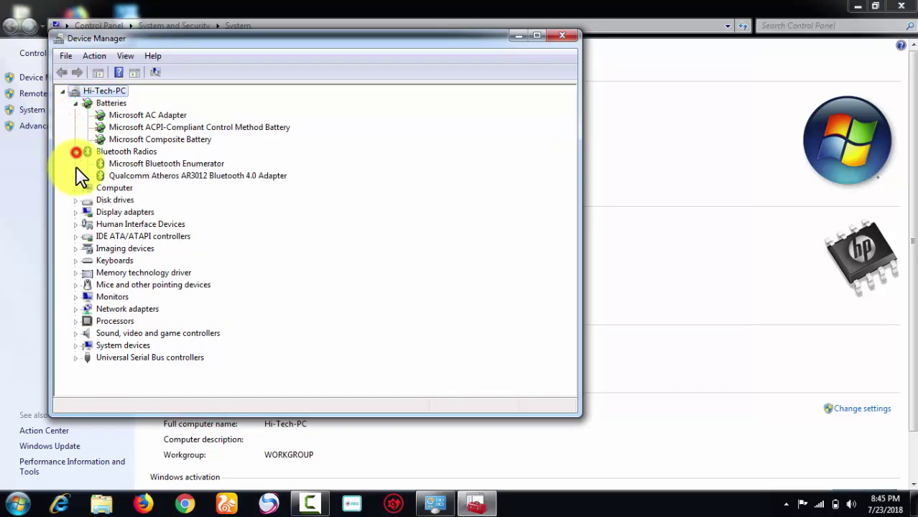
click(75, 188)
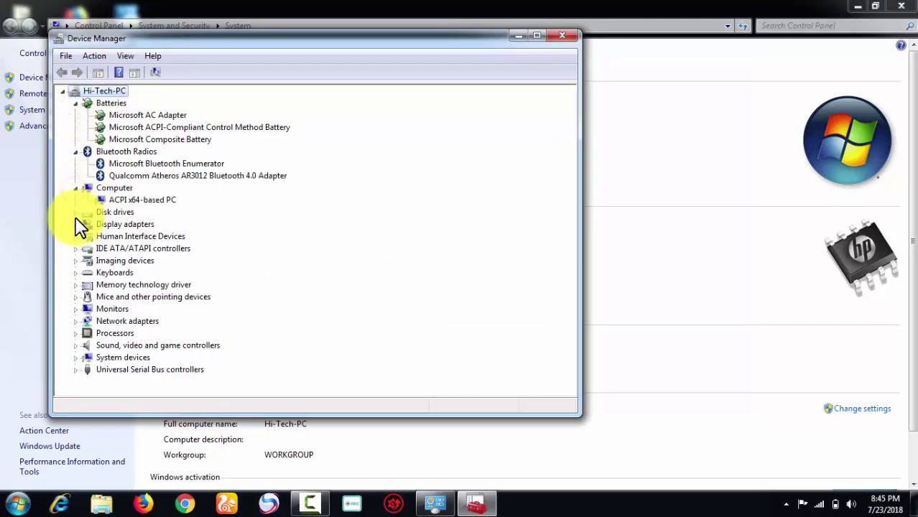
click(75, 212)
click(74, 236)
click(75, 261)
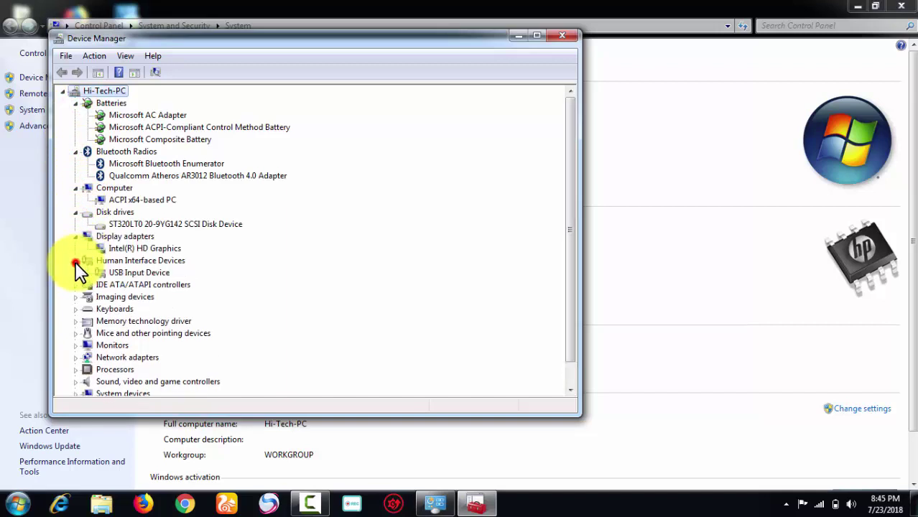
click(74, 285)
click(75, 309)
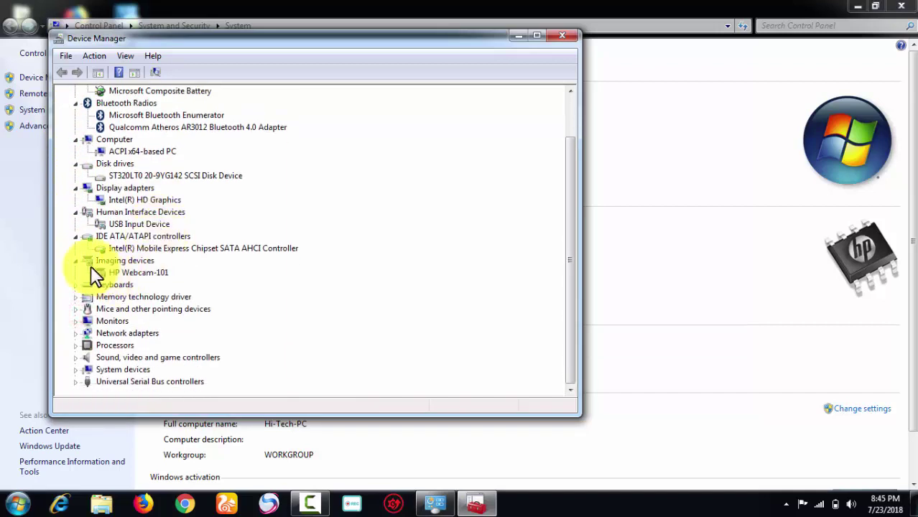
click(74, 284)
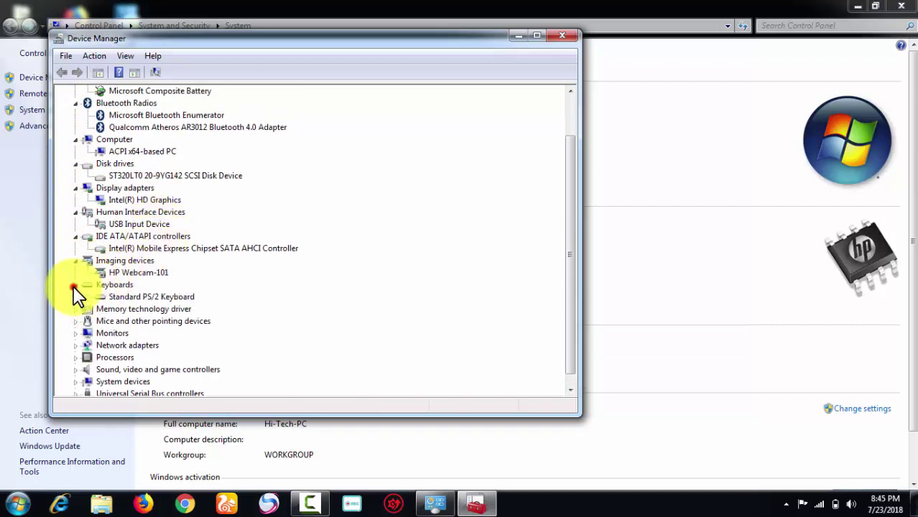
Expand the monitor, network adapter, sound, system device and Universal Serial Bus controller categories to check their installed devices.
click(75, 334)
click(145, 344)
scroll(173, 330, down, 1)
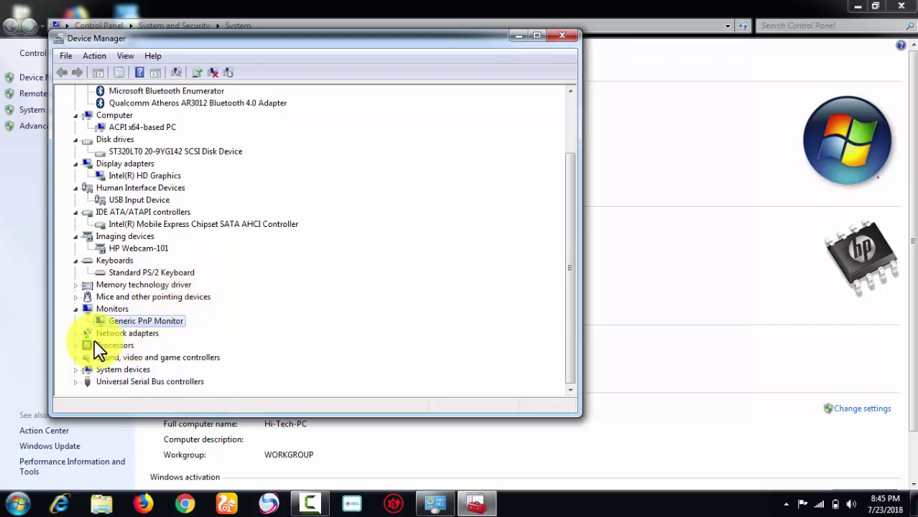
click(75, 333)
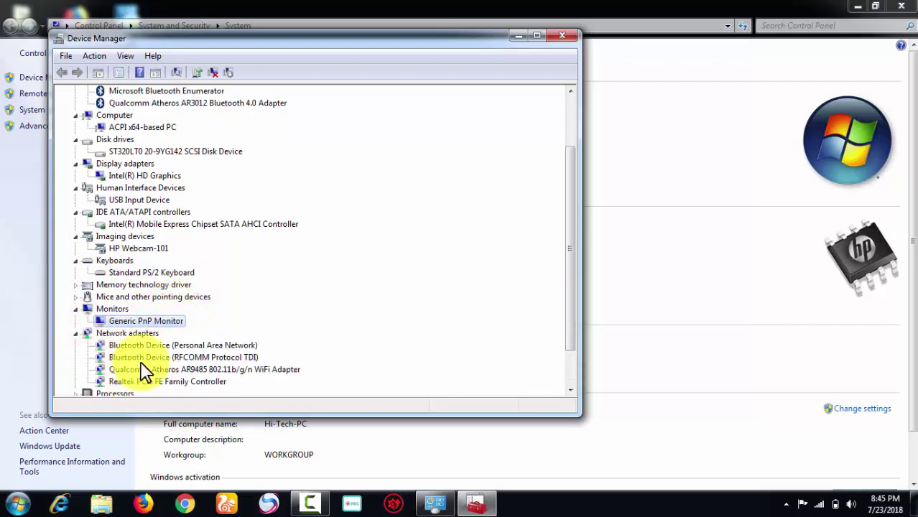
scroll(144, 368, down, 2)
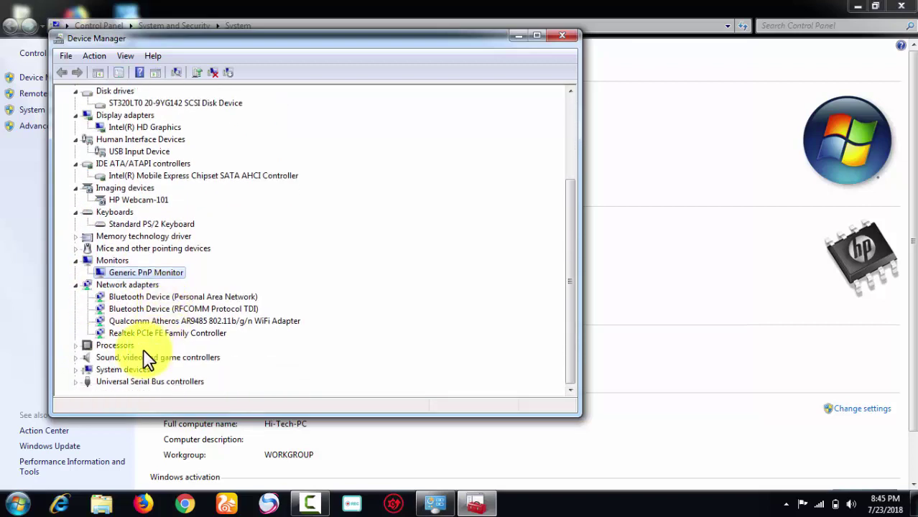
click(75, 357)
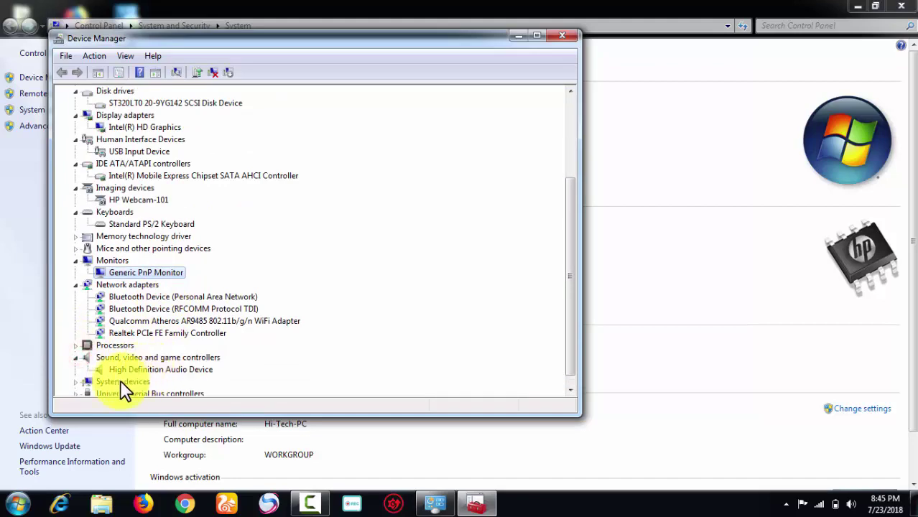
click(75, 382)
scroll(163, 322, down, 2)
click(75, 380)
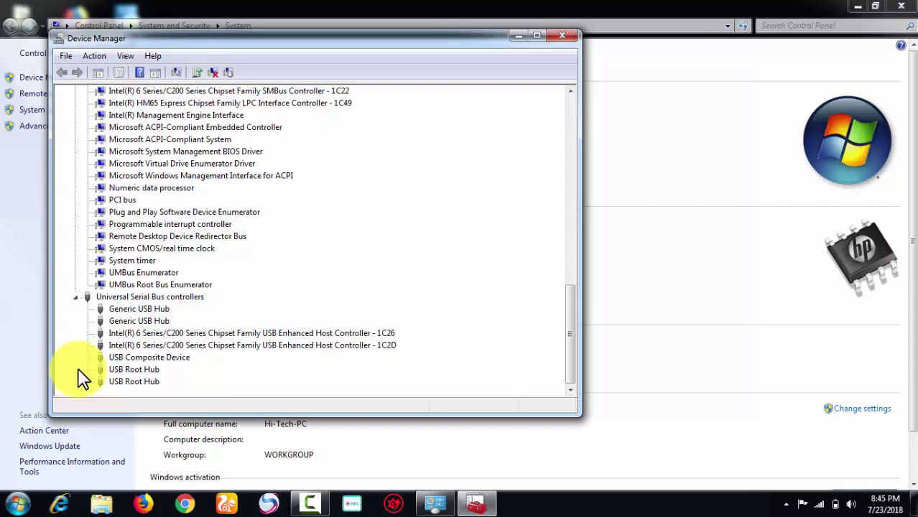
Close Device Manager and the System window, and open the desktop's screen resolution settings.
click(563, 37)
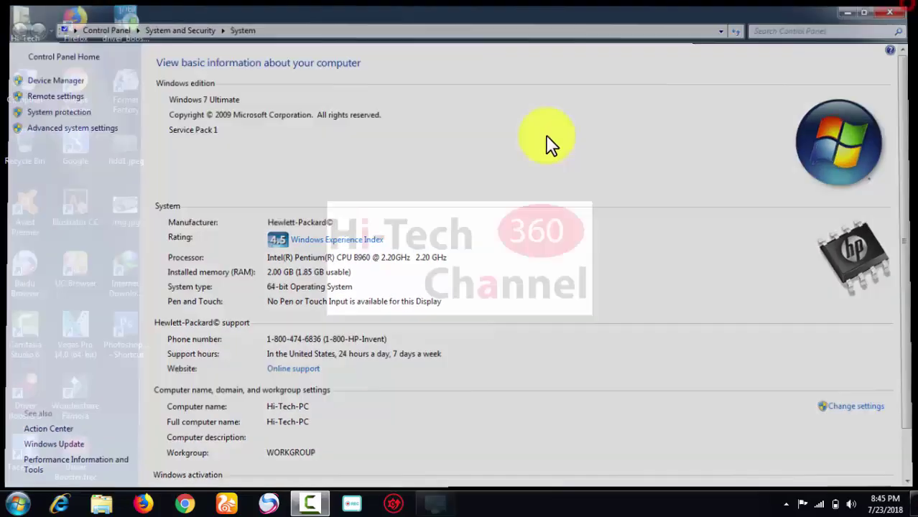
right_click(549, 124)
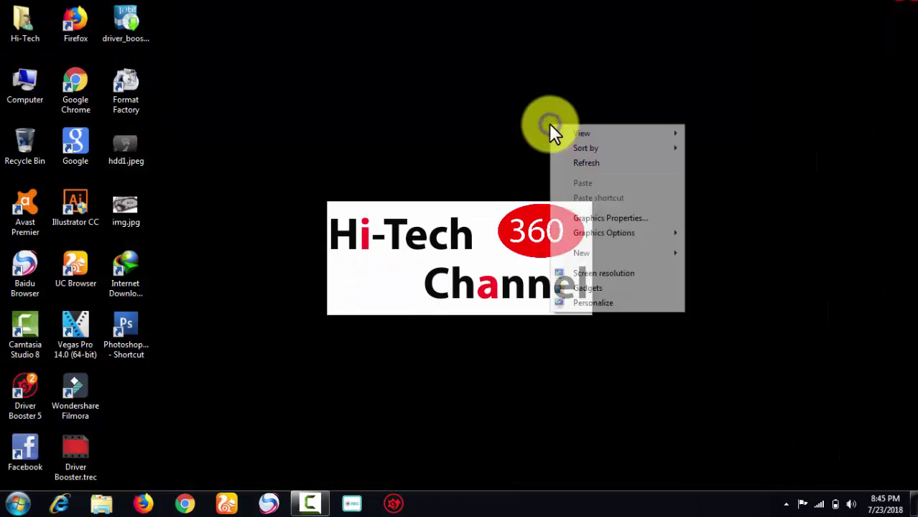
click(603, 275)
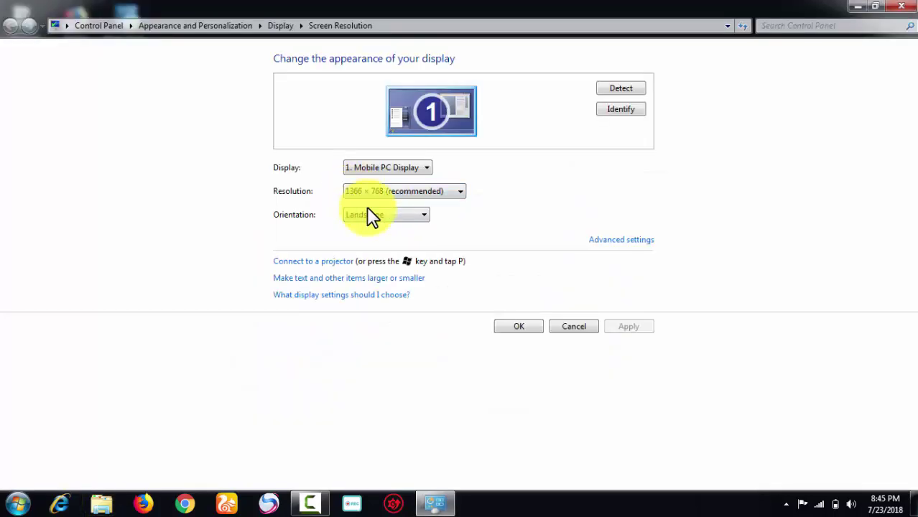
Check the display selection and set the screen resolution to the recommended 1366 × 768.
click(372, 173)
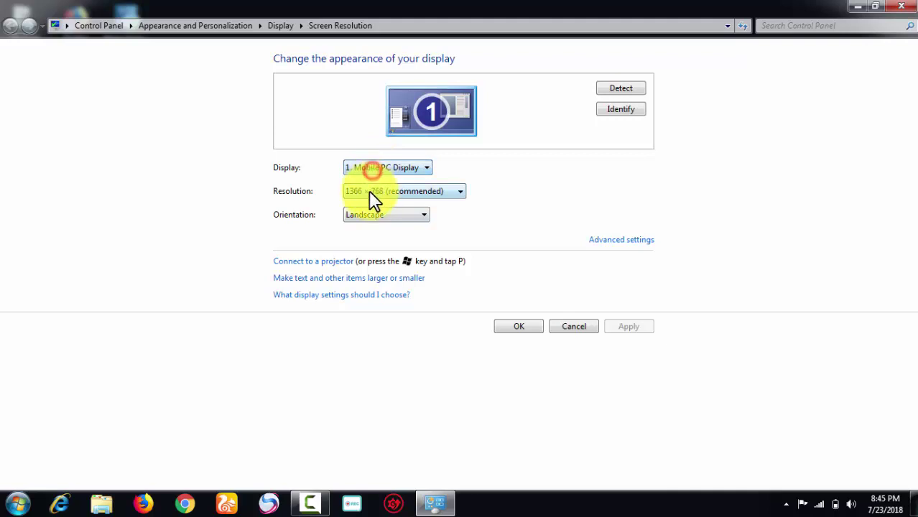
click(369, 190)
mouse_move(361, 229)
mouse_down()
mouse_move(358, 343)
mouse_move(369, 234)
mouse_up()
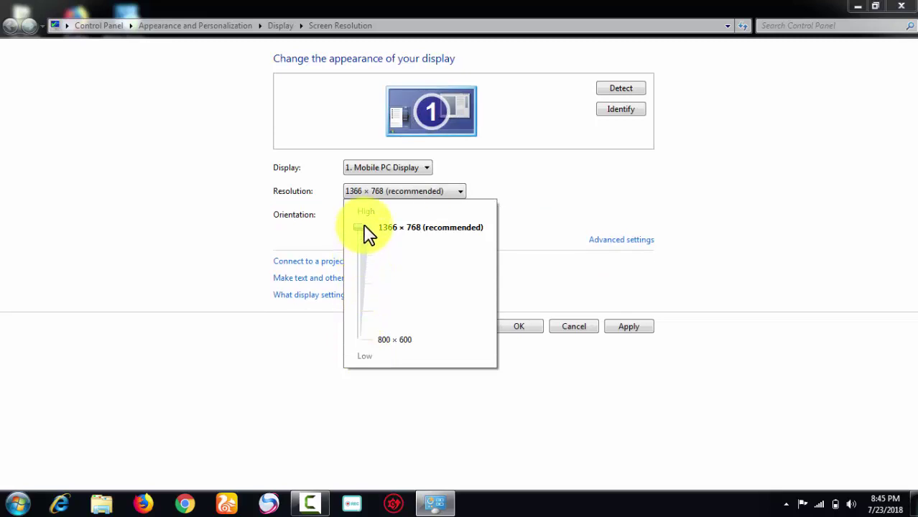
click(537, 212)
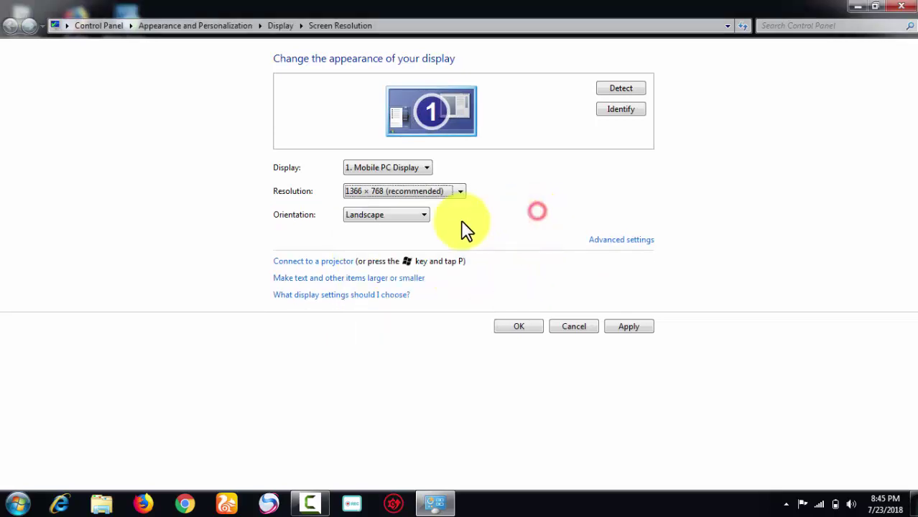
Keep the display orientation at Landscape, and apply and confirm the screen resolution settings.
click(383, 215)
click(382, 213)
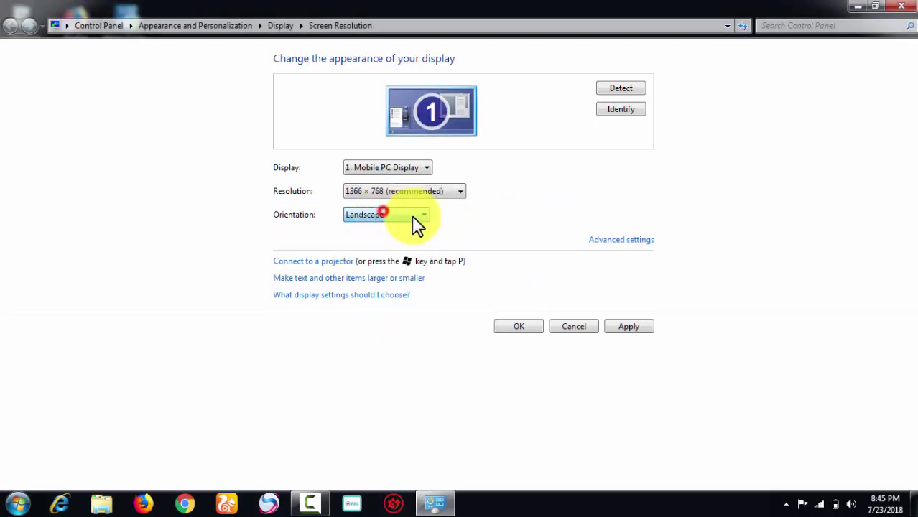
click(622, 327)
click(518, 325)
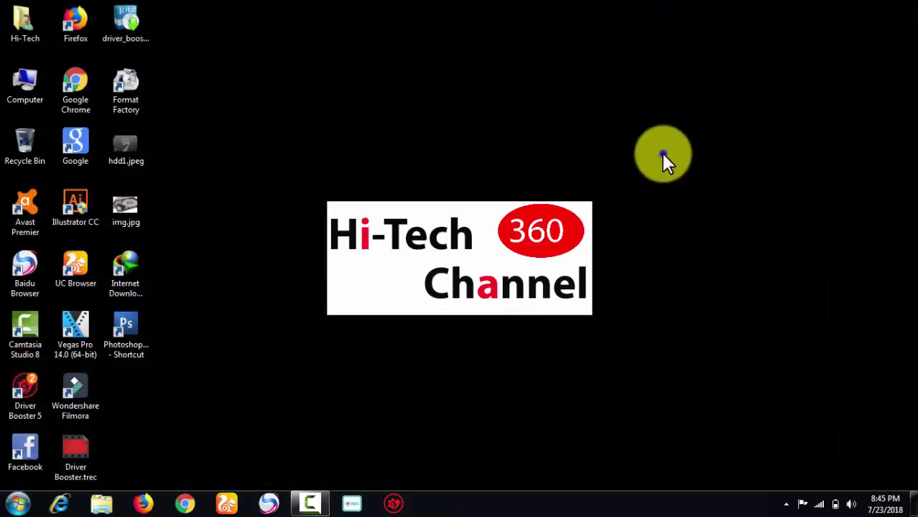
Refresh the desktop and check the volume control, the wireless network connections and the hidden notification icons.
right_click(662, 152)
click(694, 189)
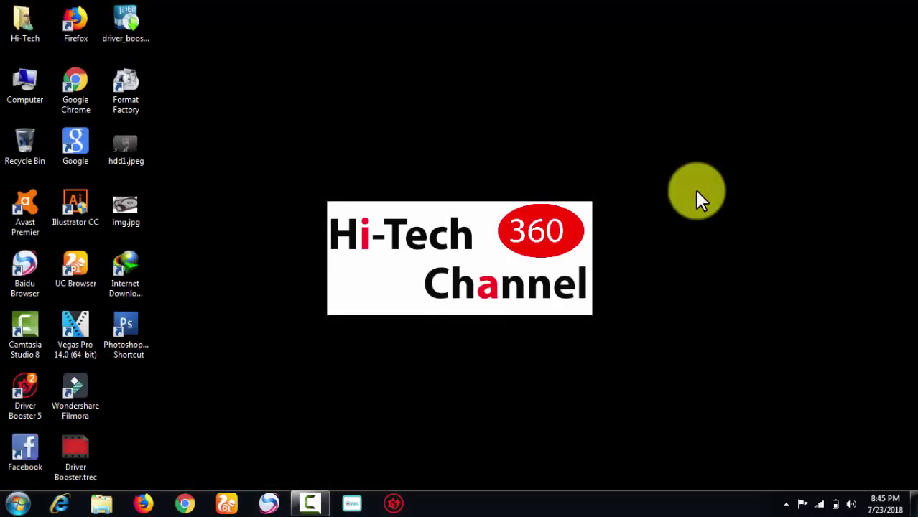
click(852, 508)
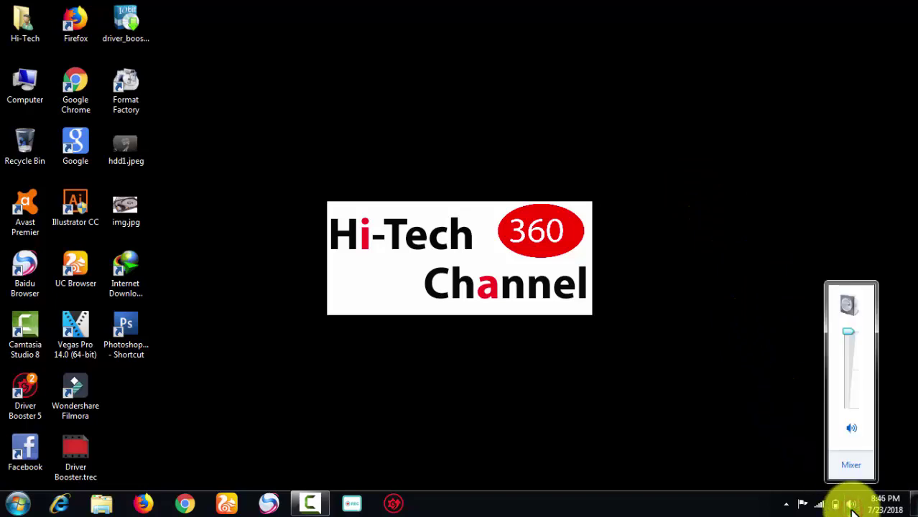
click(772, 429)
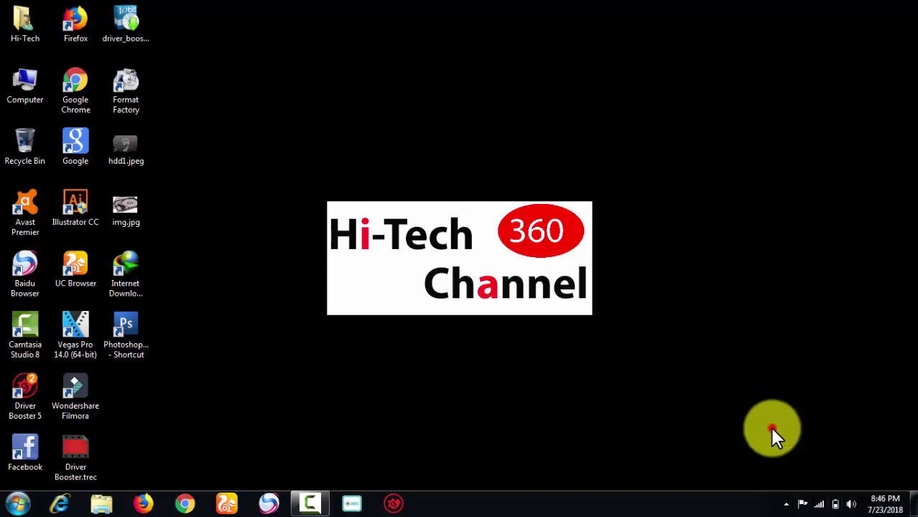
click(822, 504)
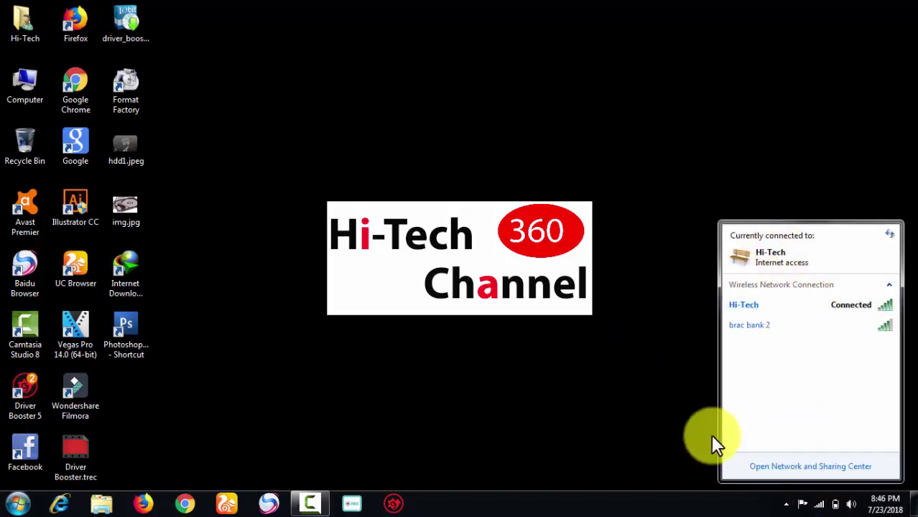
click(787, 505)
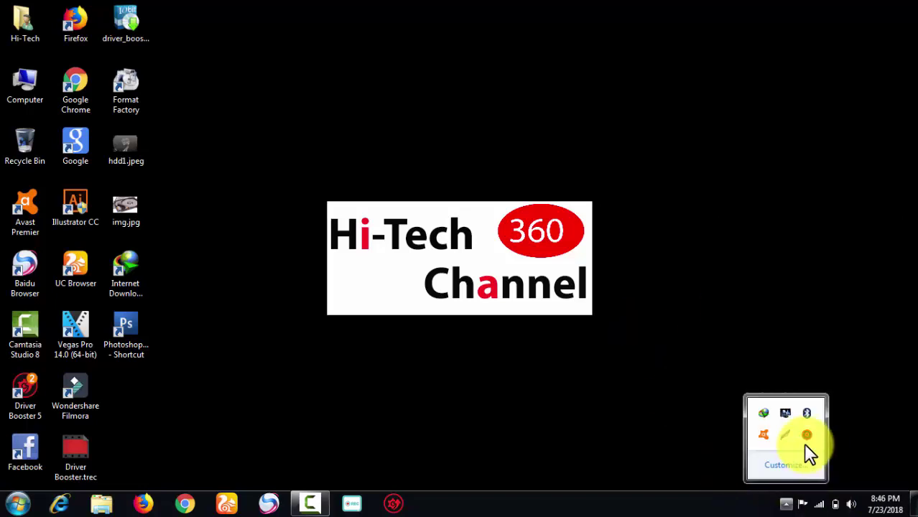